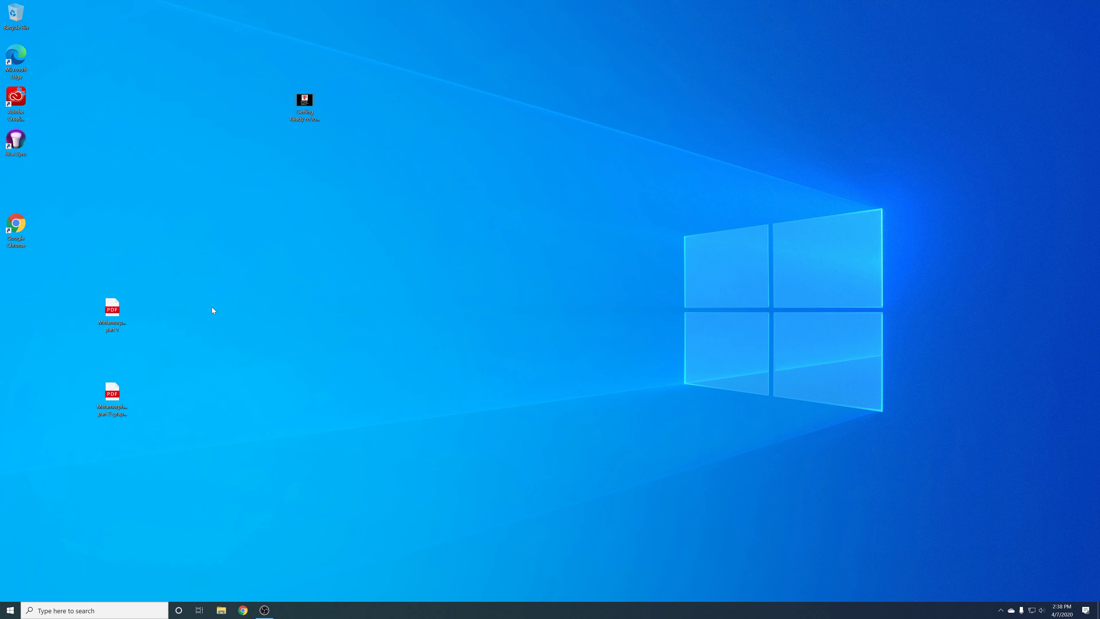
# Launch Chrome maximized and start a new video upload from YouTube's Create menu
pyautogui.moveTo(465, 62); pyautogui.dragTo(216, 161)
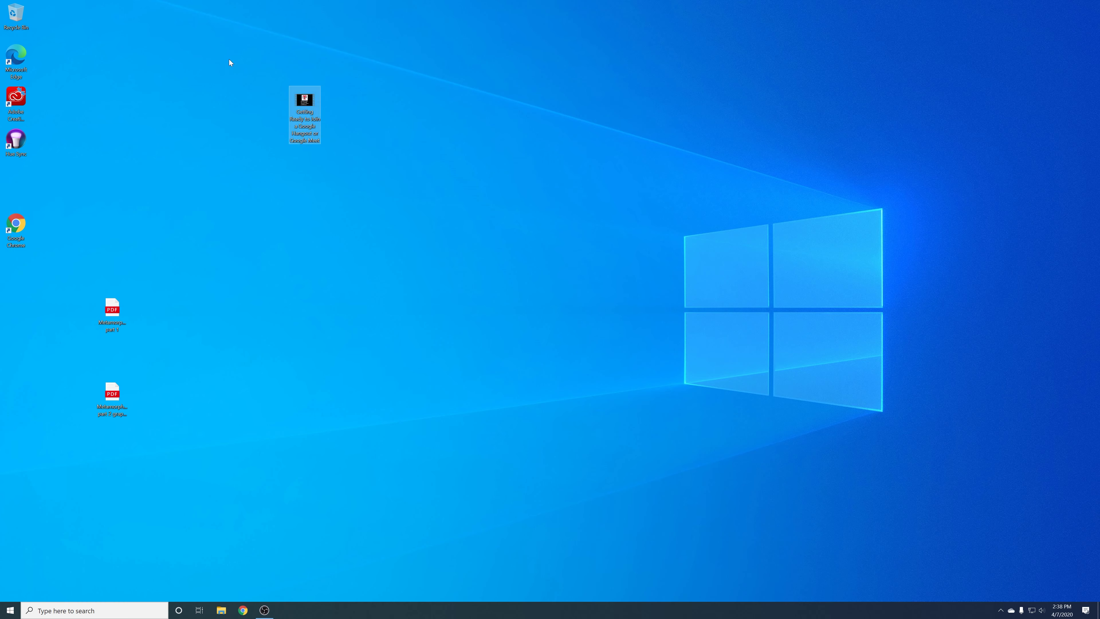
pyautogui.click(255, 78)
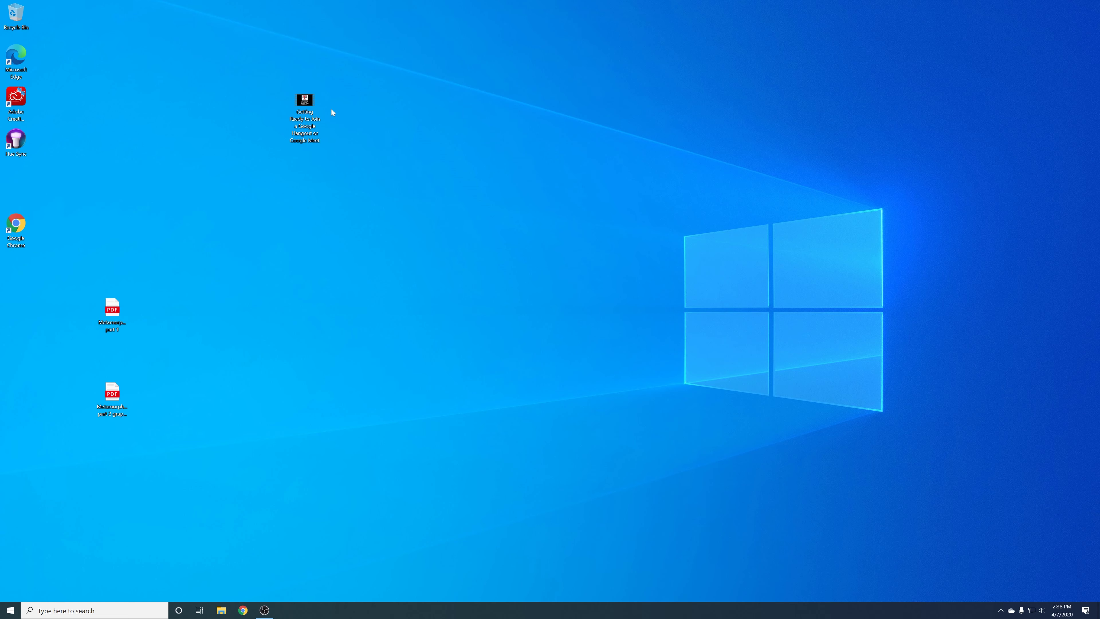
pyautogui.click(242, 611)
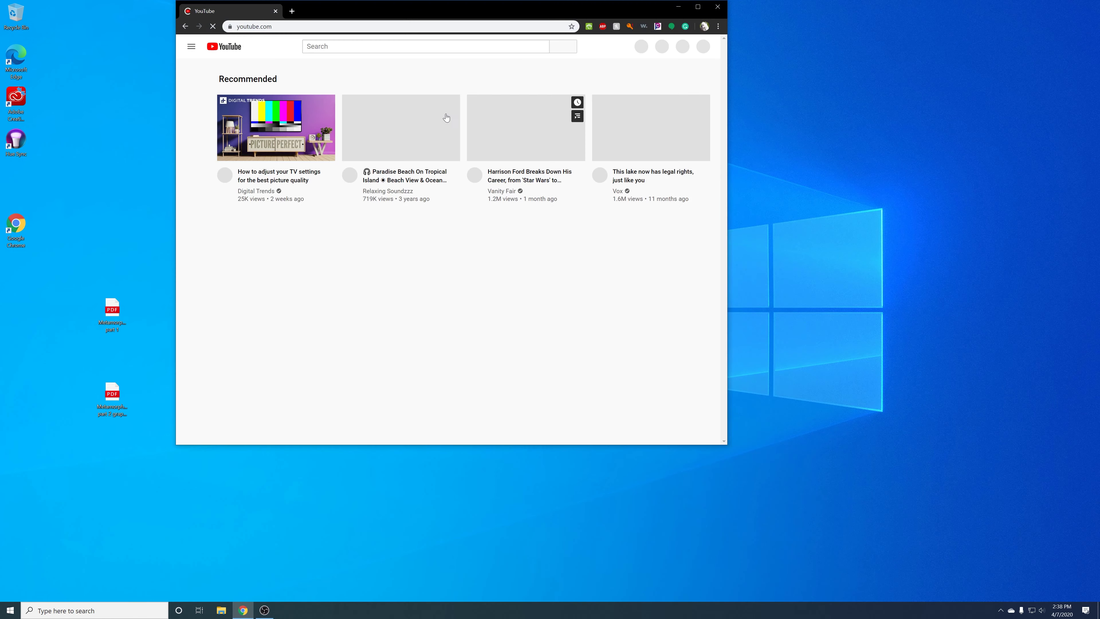
pyautogui.click(697, 7)
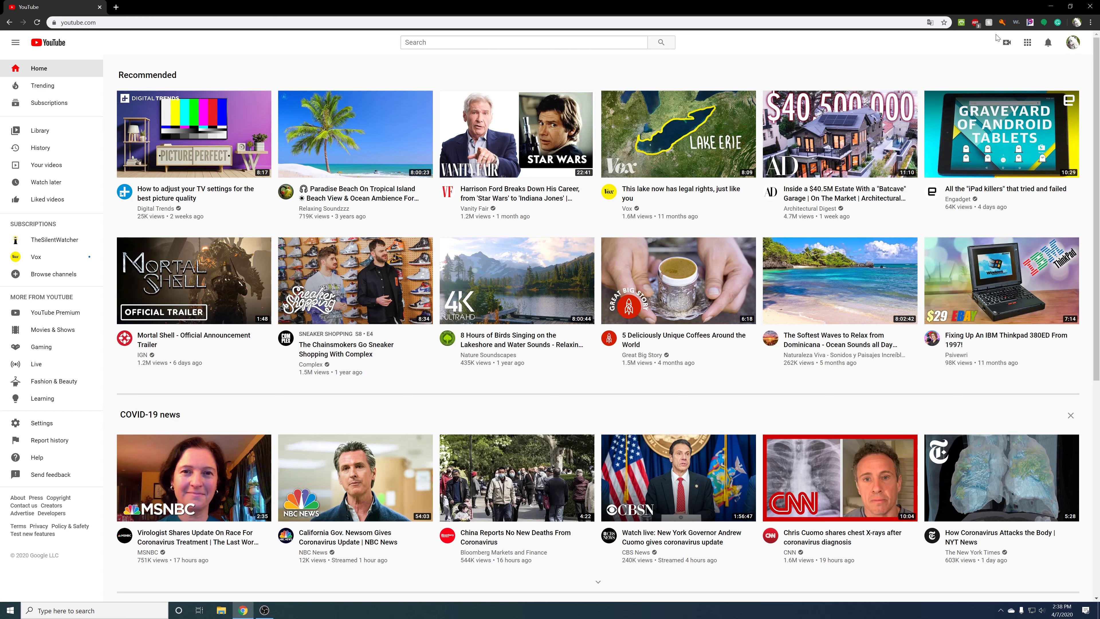
pyautogui.click(1011, 47)
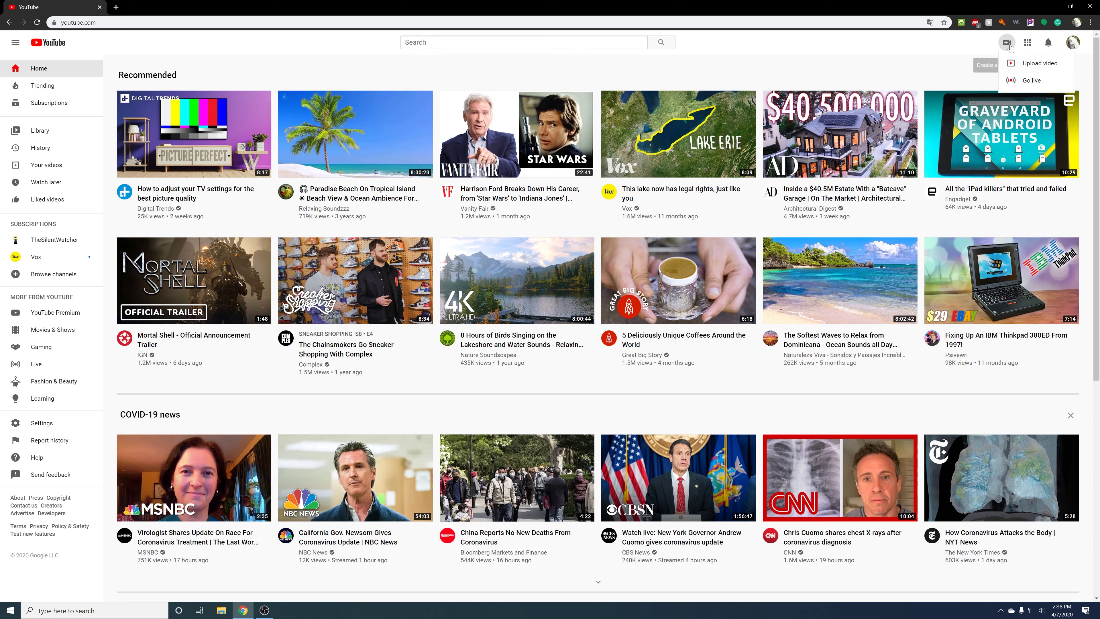
pyautogui.click(1022, 66)
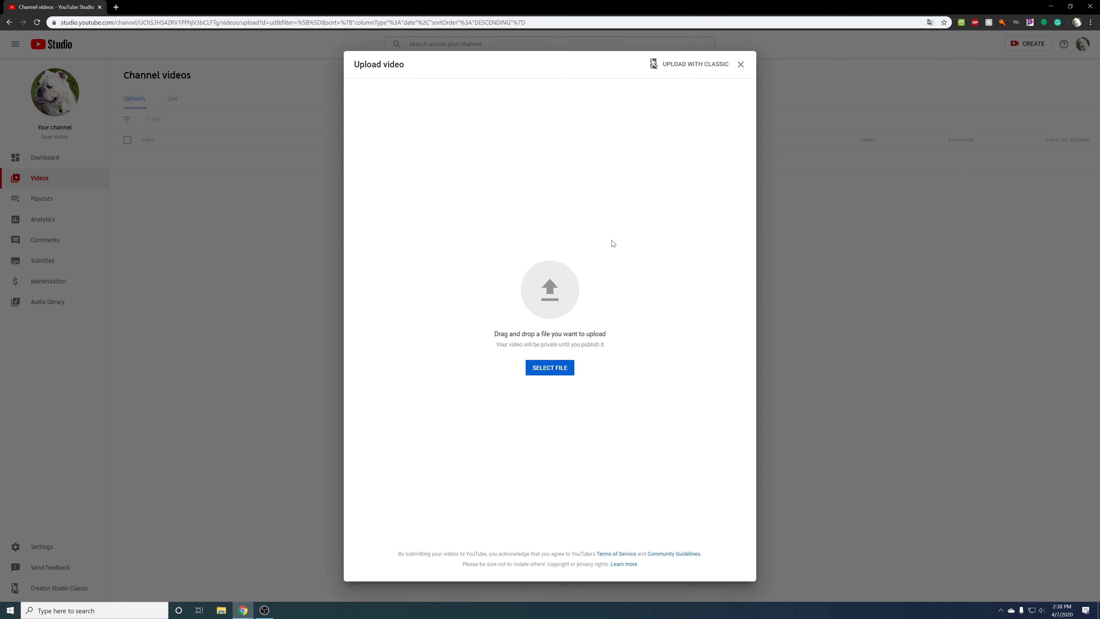
# Drag the 'Getting Ready to Join a Google Hangout or Google Meet' MP4 from Desktop into the upload dialog
pyautogui.click(222, 610)
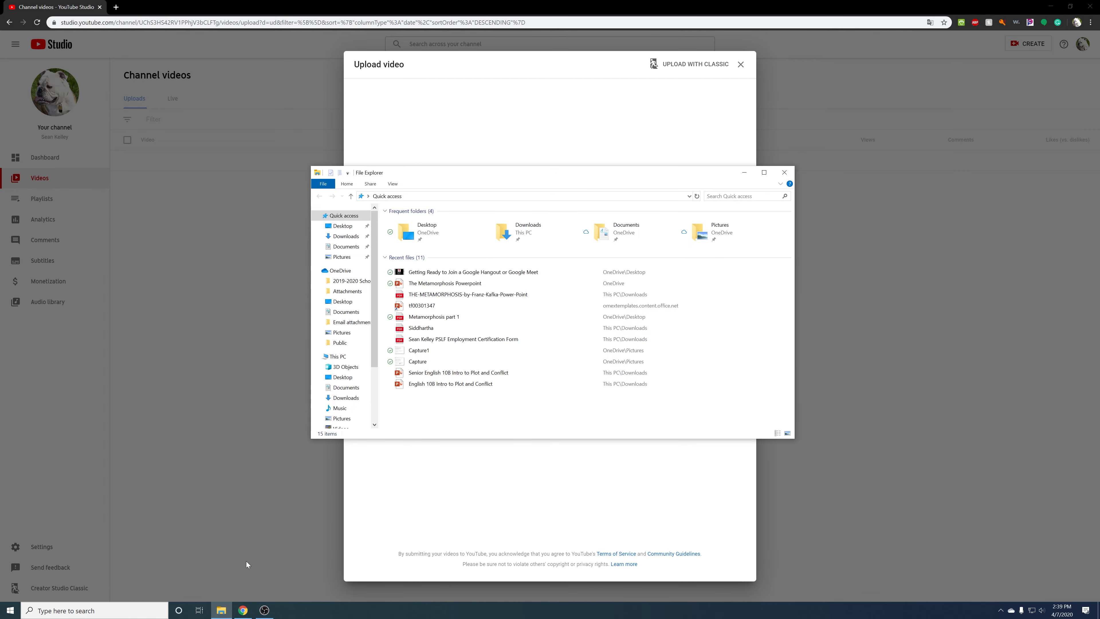
pyautogui.click(342, 226)
pyautogui.moveTo(435, 177); pyautogui.dragTo(913, 145)
pyautogui.click(808, 194)
pyautogui.moveTo(808, 194); pyautogui.dragTo(541, 304)
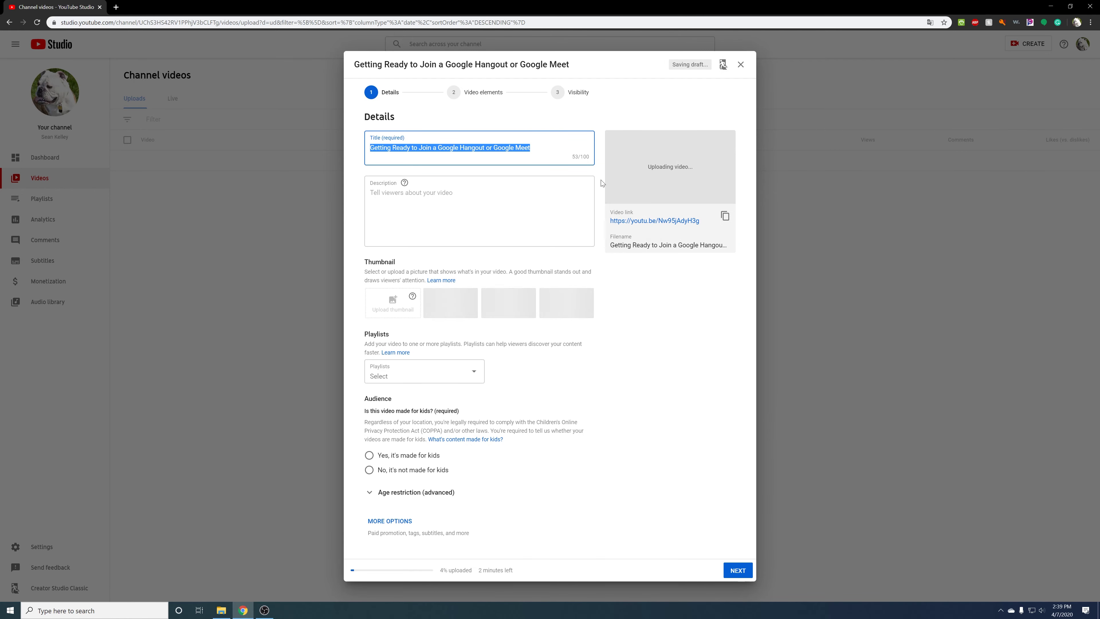
# Replace the title with 'Sample Video For Upload' and choose 'No, it's not made for kids'
pyautogui.click(450, 138)
pyautogui.hotkey('ctrl', 'a')
pyautogui.write('Ssamp')
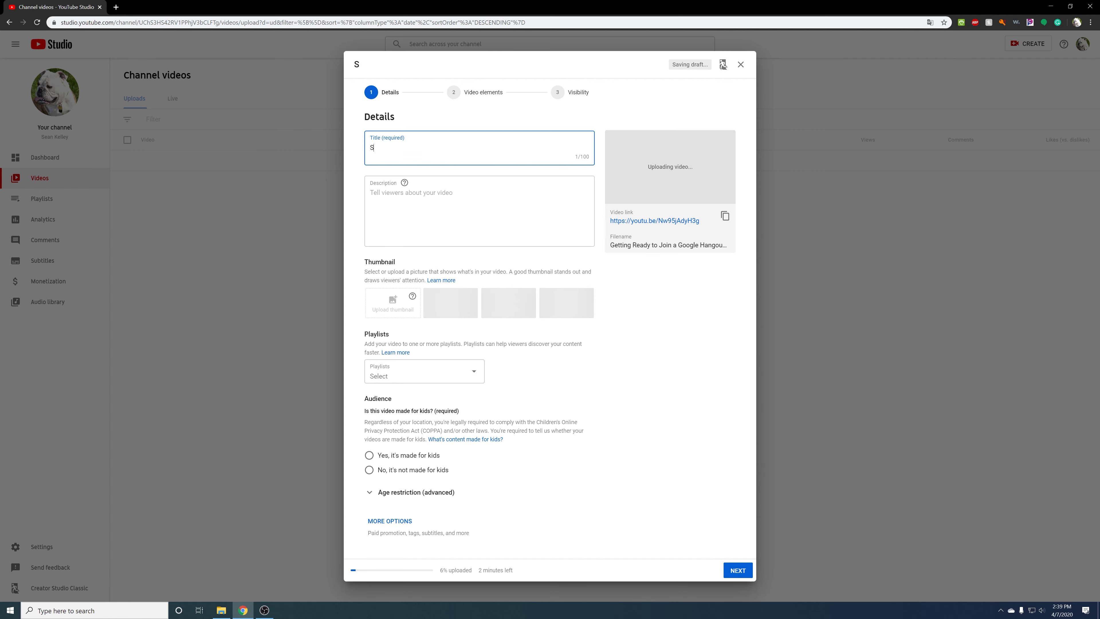
pyautogui.press('BackSpace')
pyautogui.press('BackSpace')
pyautogui.press('BackSpace')
pyautogui.press('BackSpace')
pyautogui.write('ample Video For ')
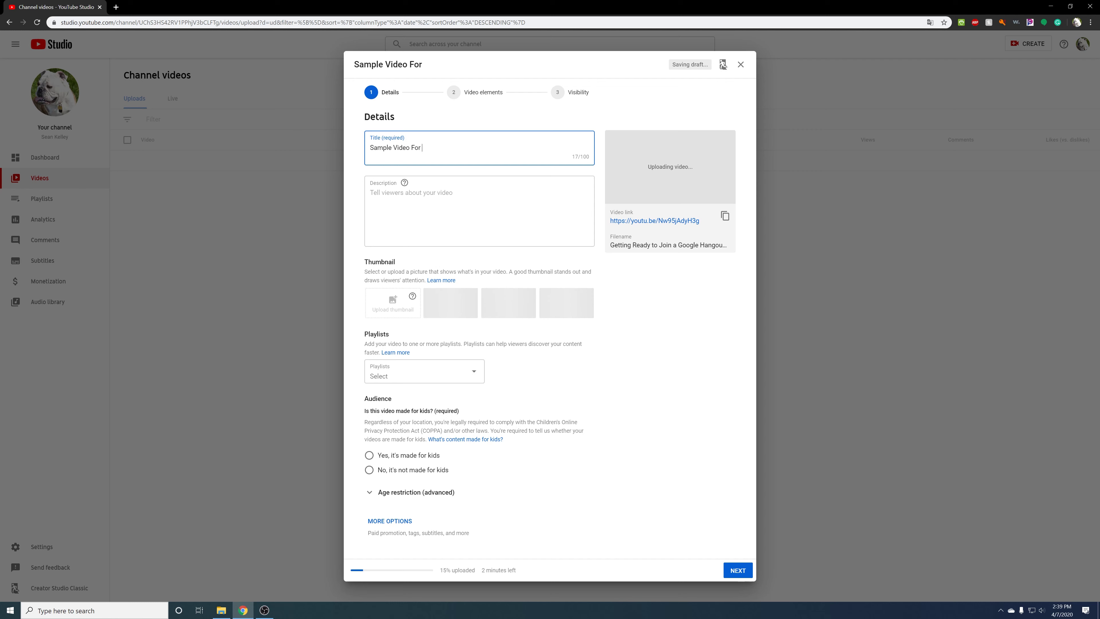
pyautogui.write('Upload')
pyautogui.click(524, 240)
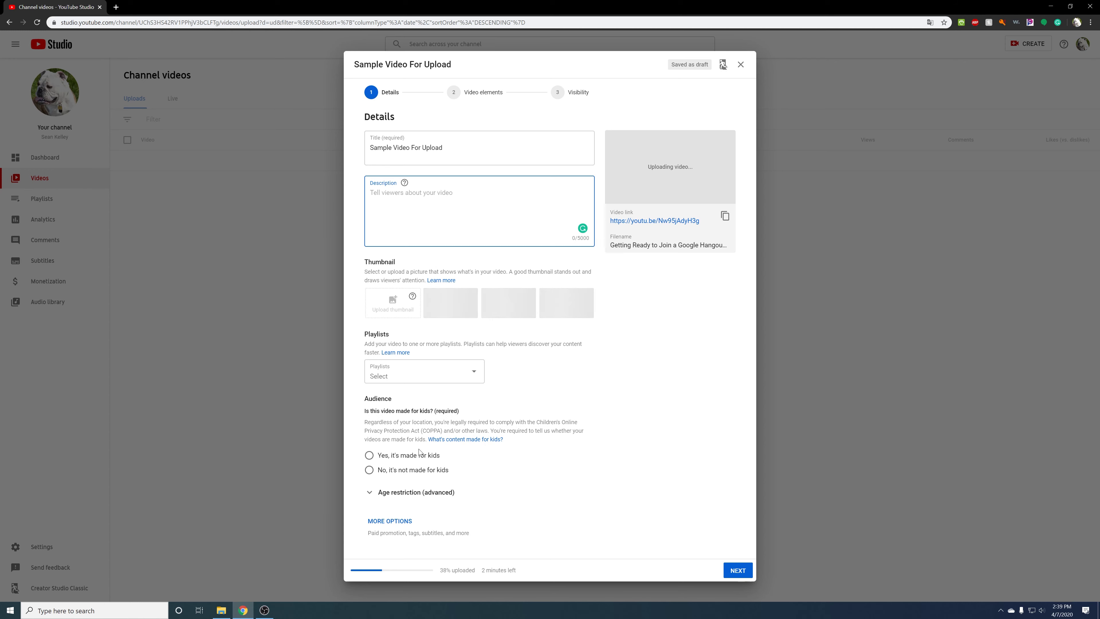
pyautogui.click(370, 472)
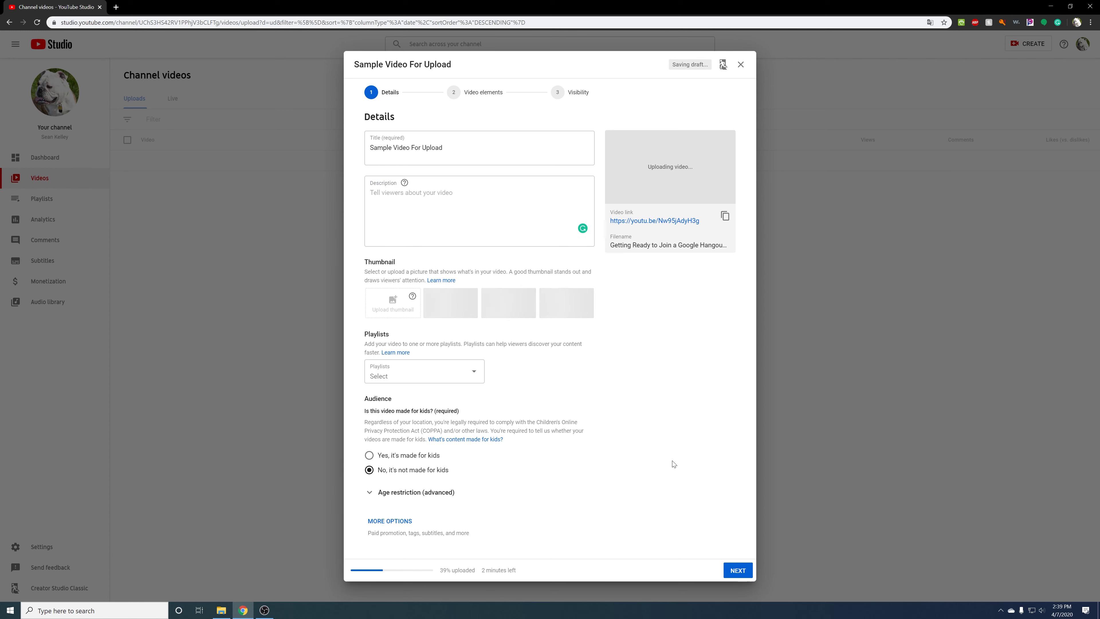
# Uncheck Allow embedding and Publish to subscriptions feed under More options, then continue to Video elements
pyautogui.click(375, 498)
pyautogui.scroll(-2, 519, 493)
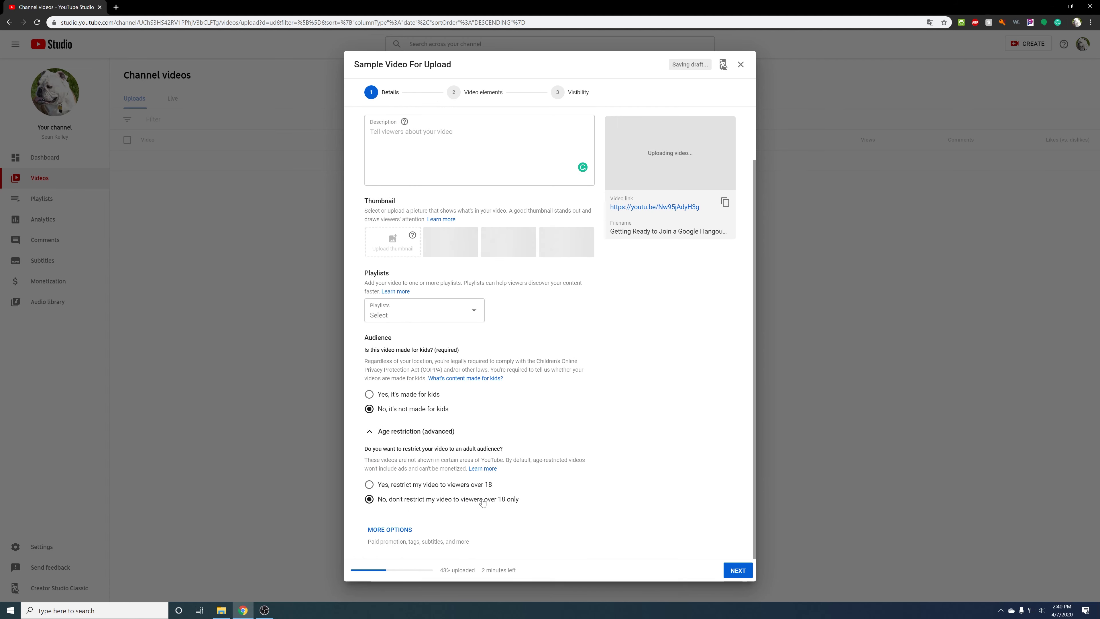
pyautogui.click(395, 529)
pyautogui.scroll(-5, 548, 447)
pyautogui.scroll(-3, 548, 447)
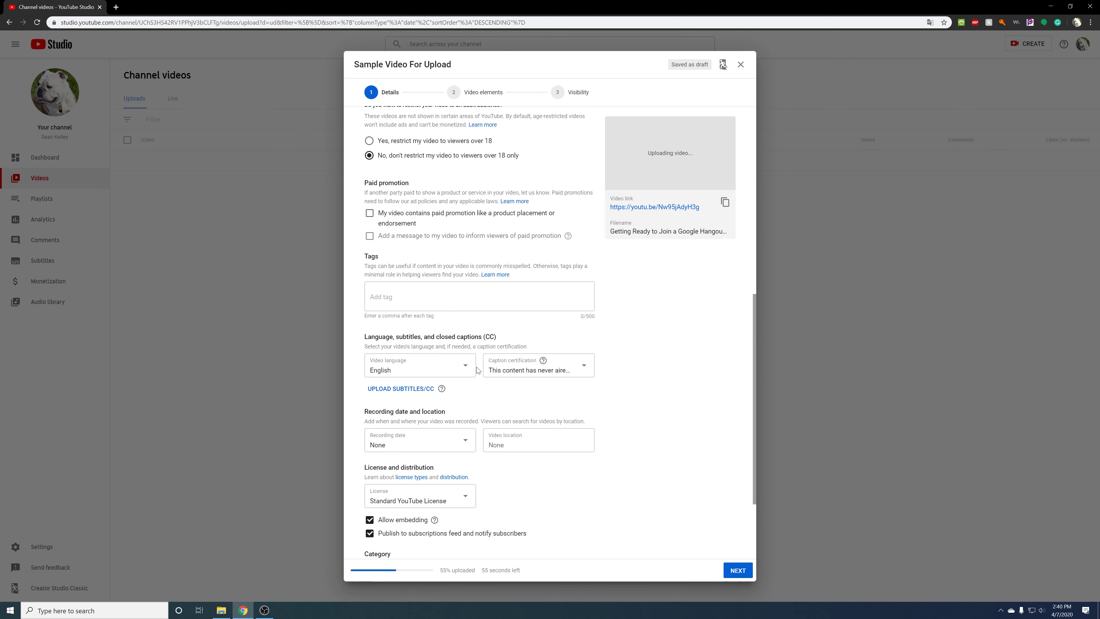
pyautogui.scroll(-3, 480, 369)
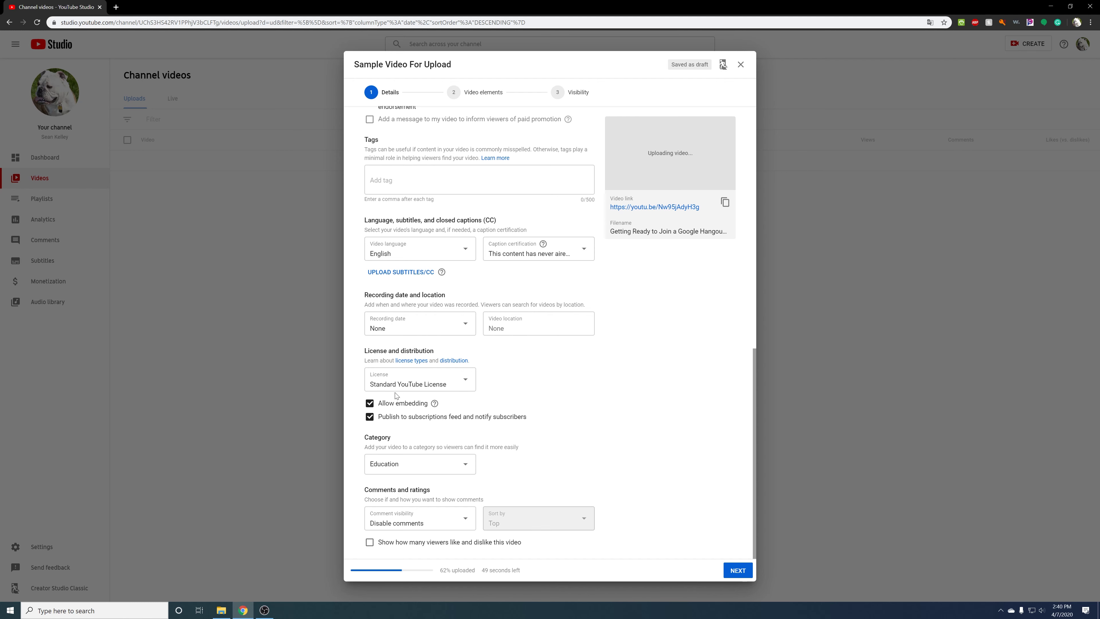
pyautogui.click(370, 404)
pyautogui.click(370, 418)
pyautogui.click(739, 570)
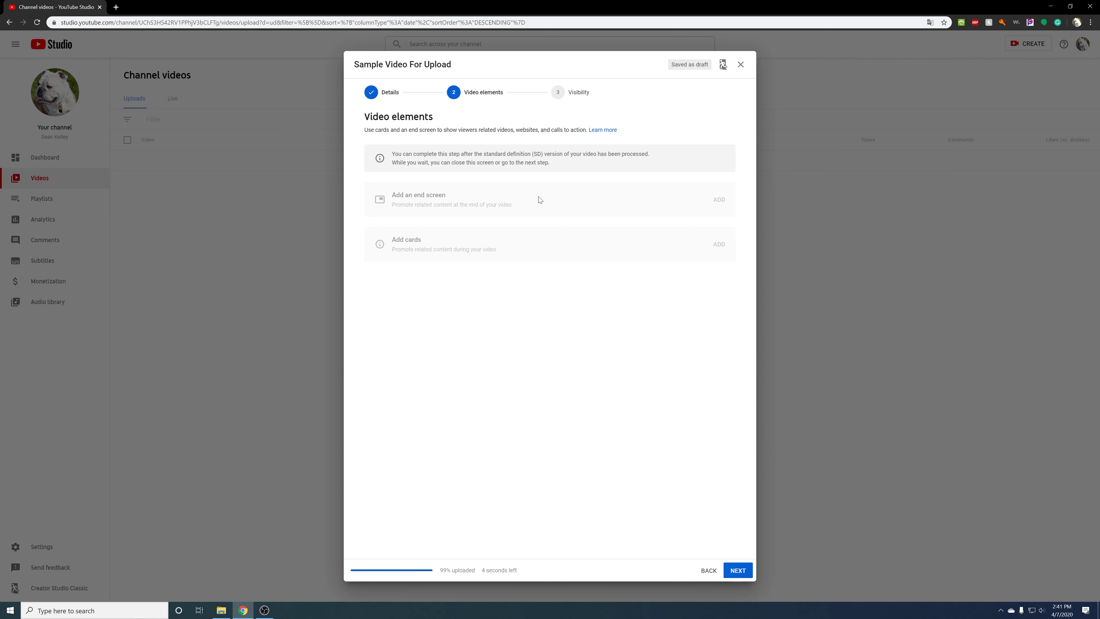
# Move past Video elements to the Visibility step
pyautogui.click(745, 572)
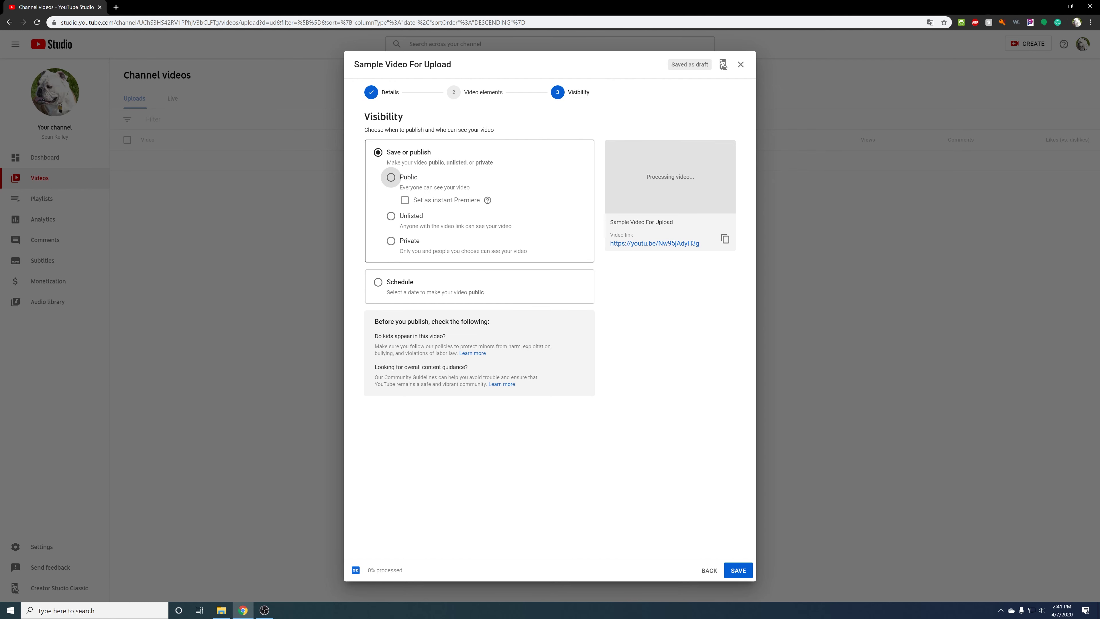
# Choose Unlisted as the video's visibility under Save or publish
pyautogui.click(390, 178)
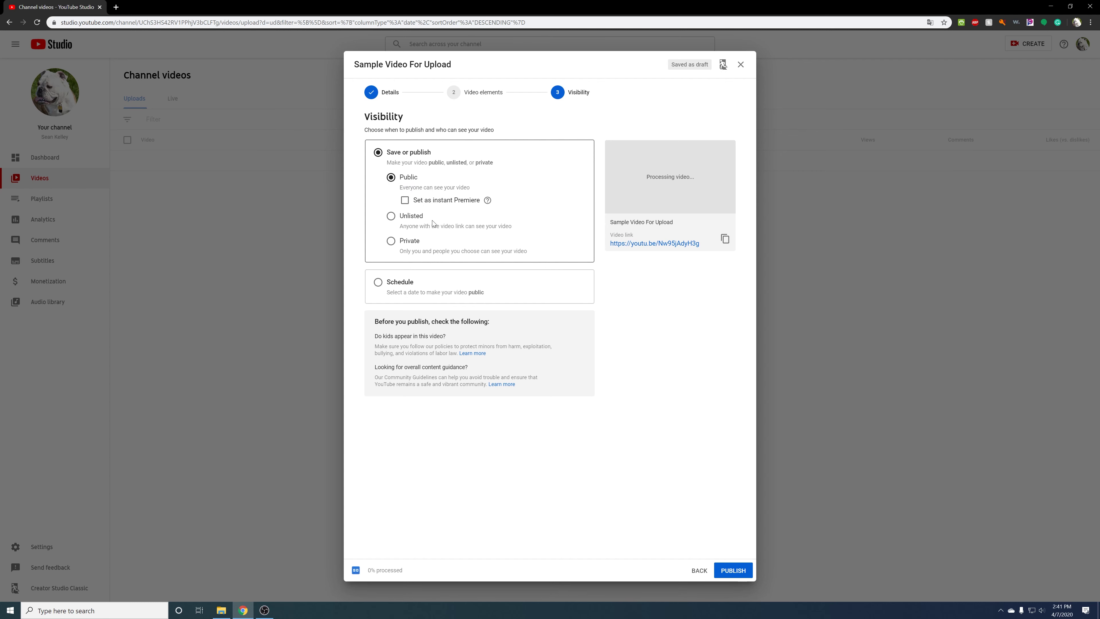
pyautogui.click(392, 220)
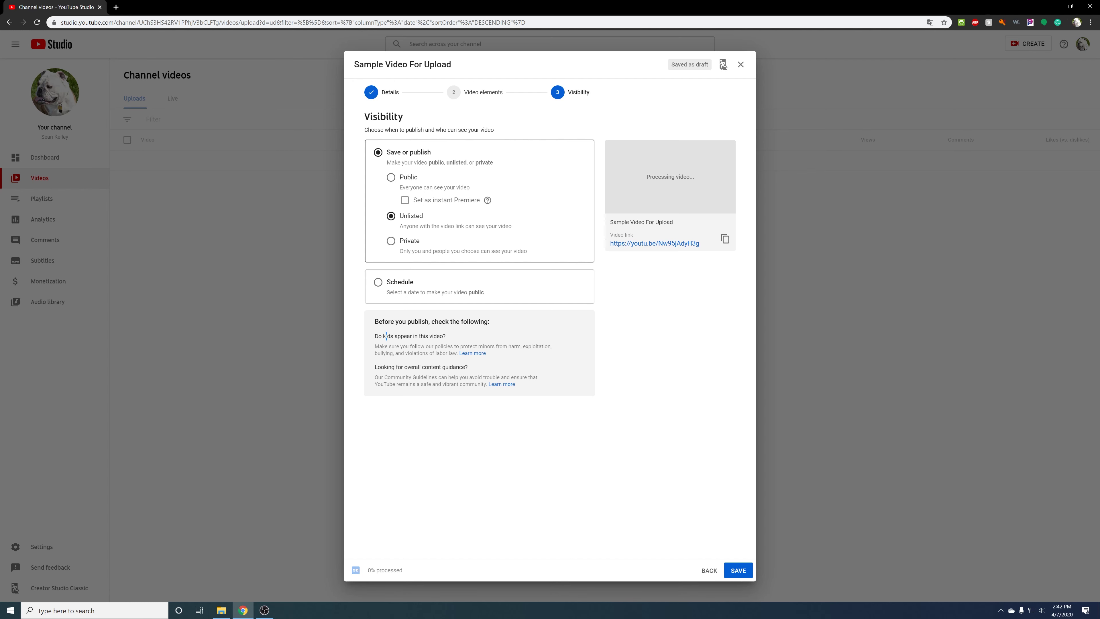
pyautogui.moveTo(386, 336); pyautogui.dragTo(443, 336)
# Save the unlisted video and close the processing notice to return to Channel videos
pyautogui.click(743, 573)
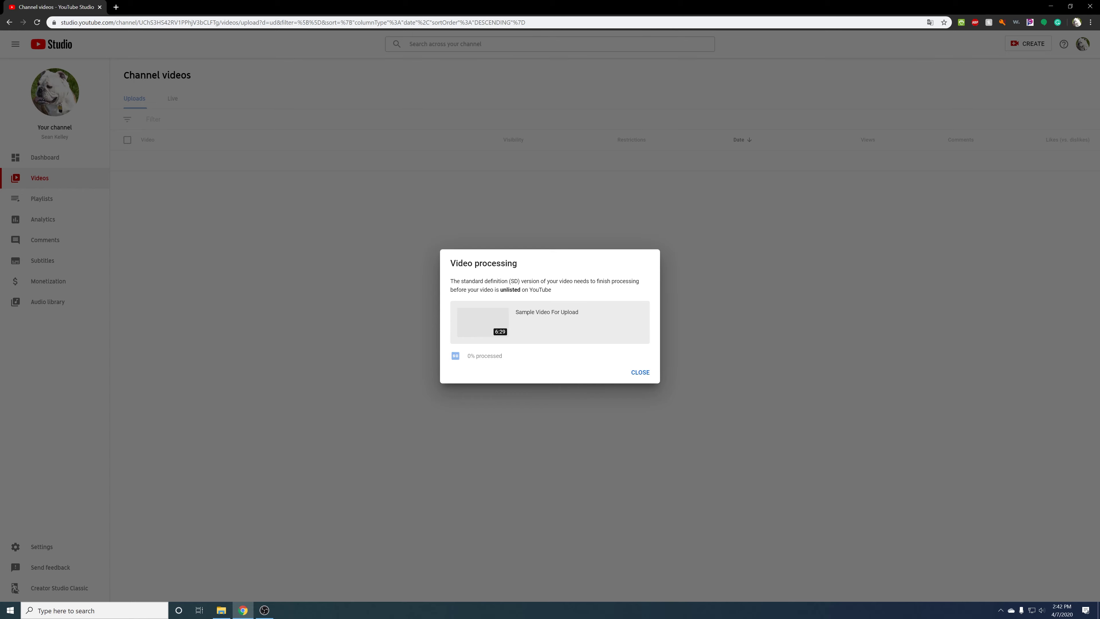
pyautogui.click(640, 372)
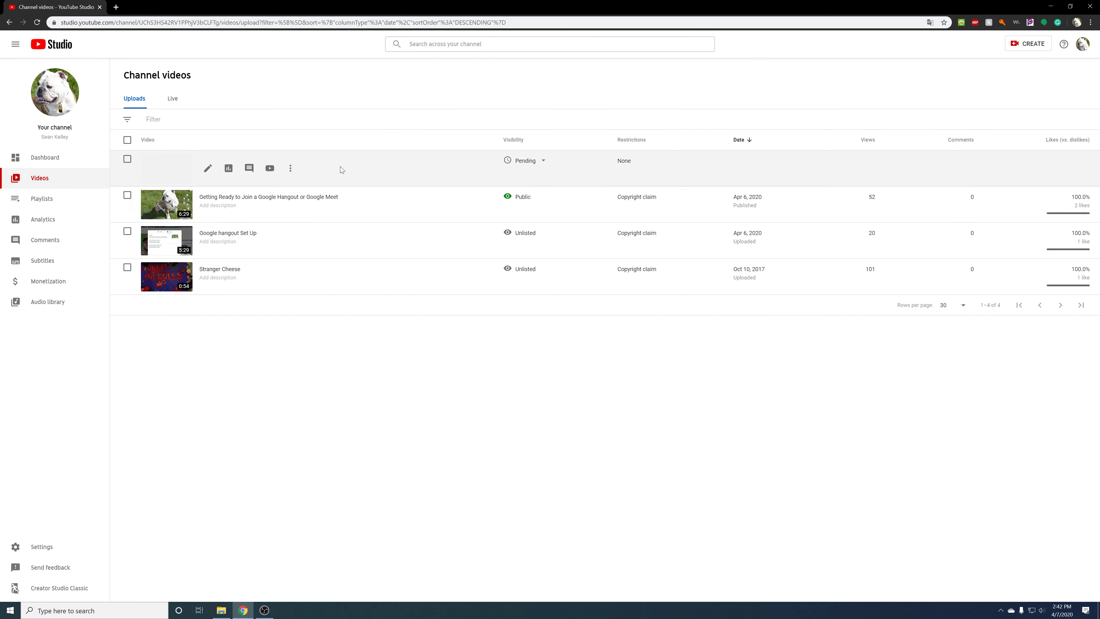